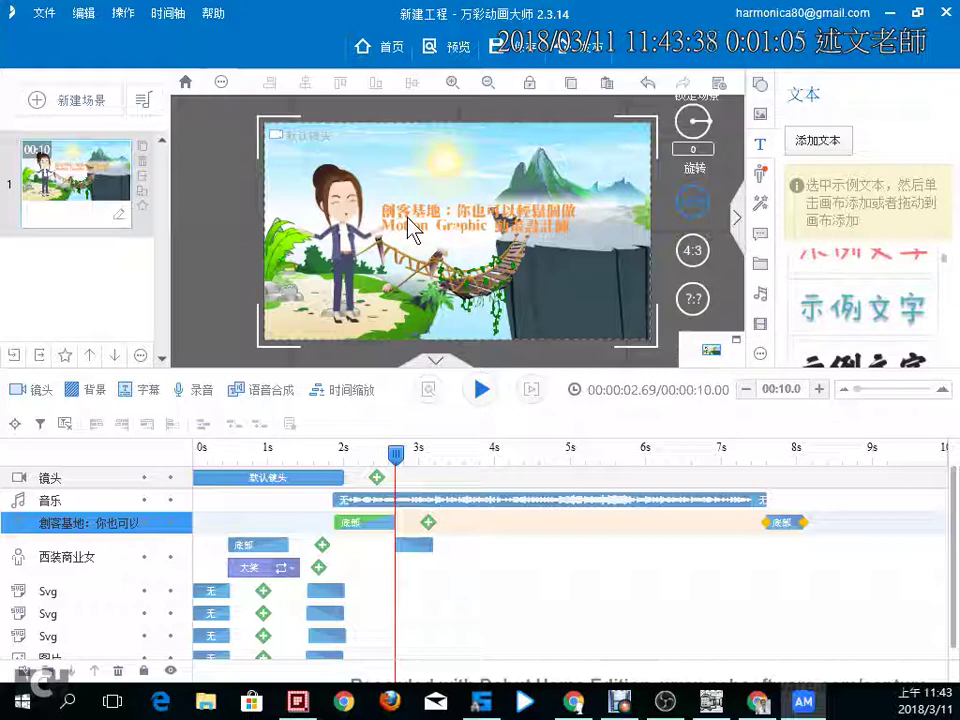
Add a default-specification camera (默认规格) to the camera track just after the opening default camera, at about 2.5 s
{"action": "left_click", "coordinate": [395, 452]}
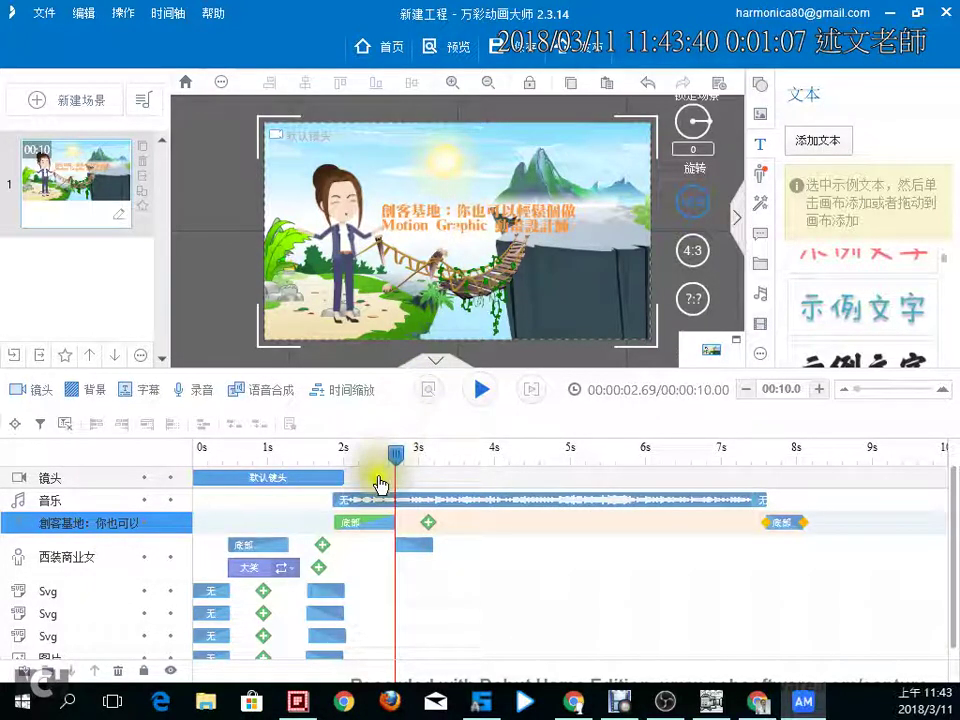
{"action": "right_click", "coordinate": [380, 482]}
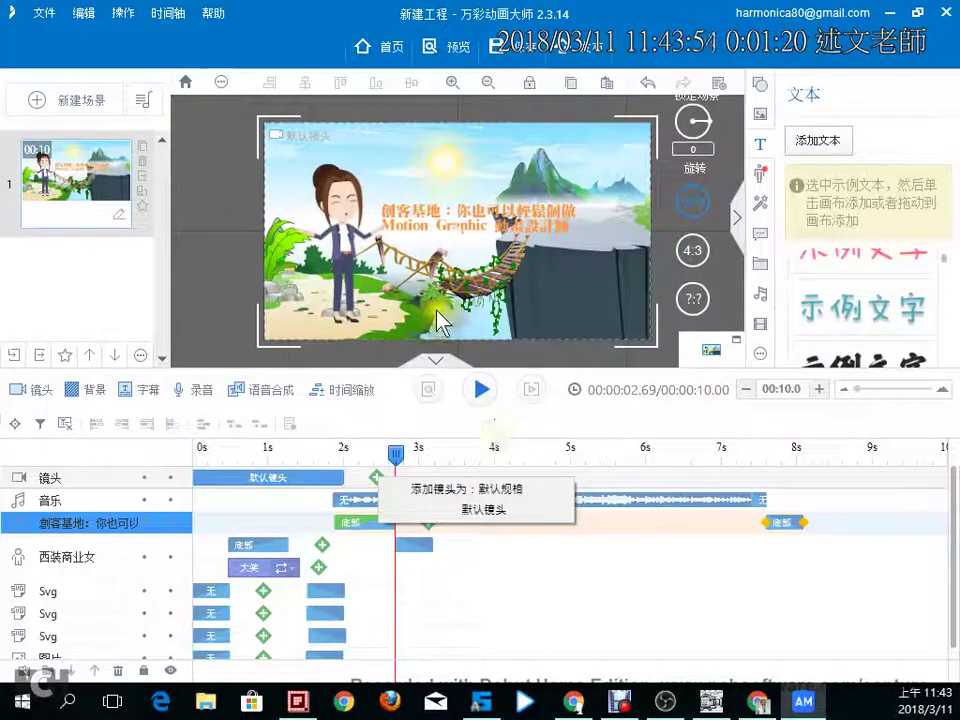
{"action": "left_click", "coordinate": [494, 142]}
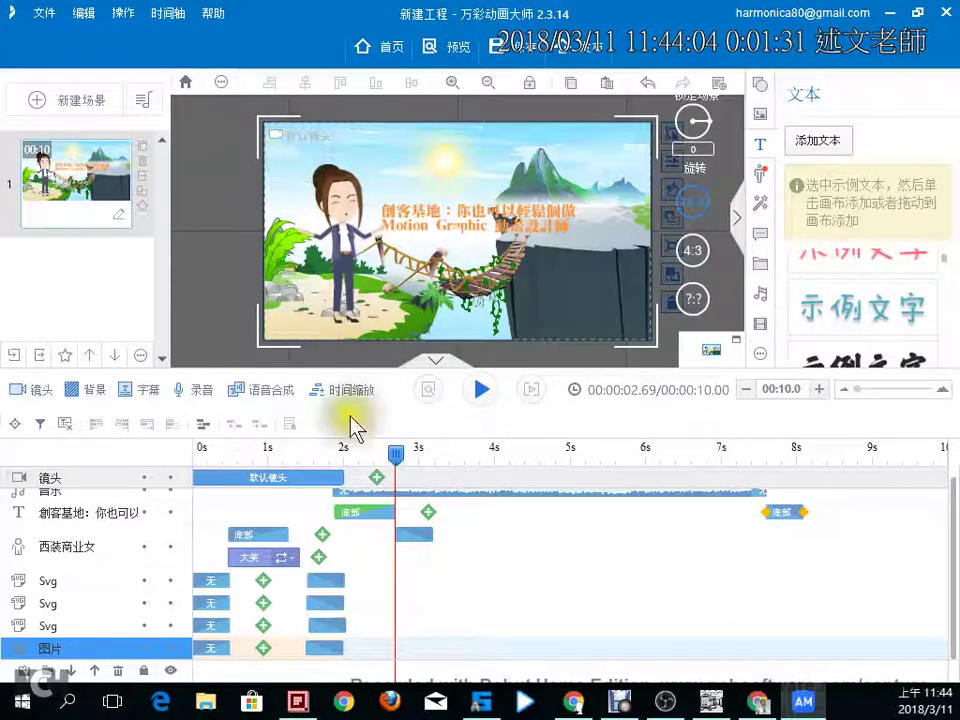
{"action": "right_click", "coordinate": [385, 478]}
{"action": "left_click", "coordinate": [418, 488]}
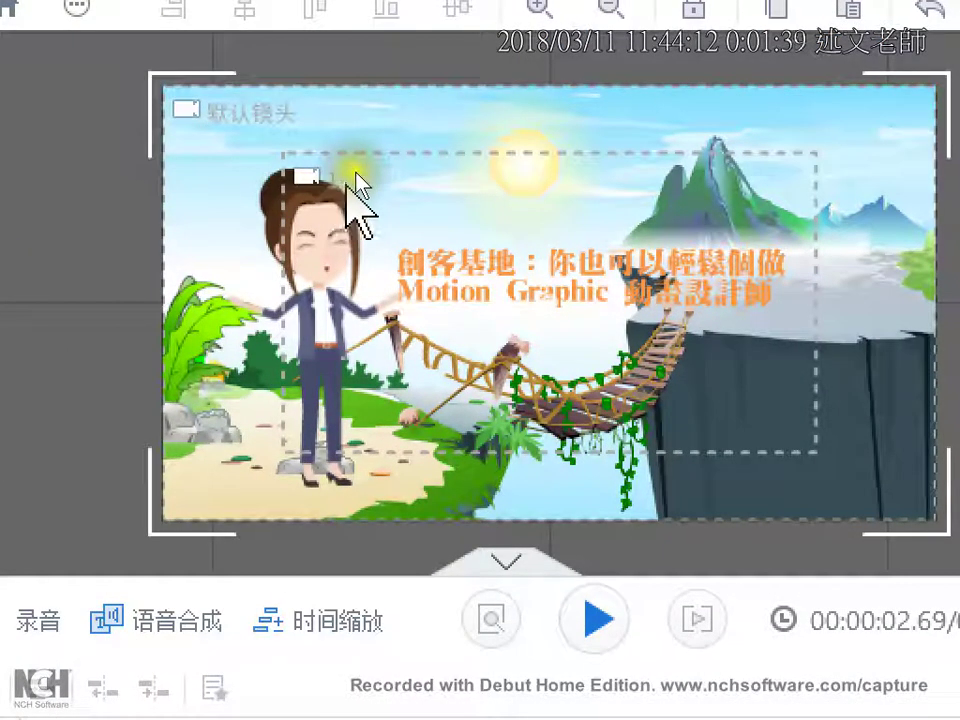
Shrink the new camera frame to about 883 × 497, place it over the woman's upper body at about X -221, Y -84, and preview the zoom
{"action": "left_click", "coordinate": [362, 158]}
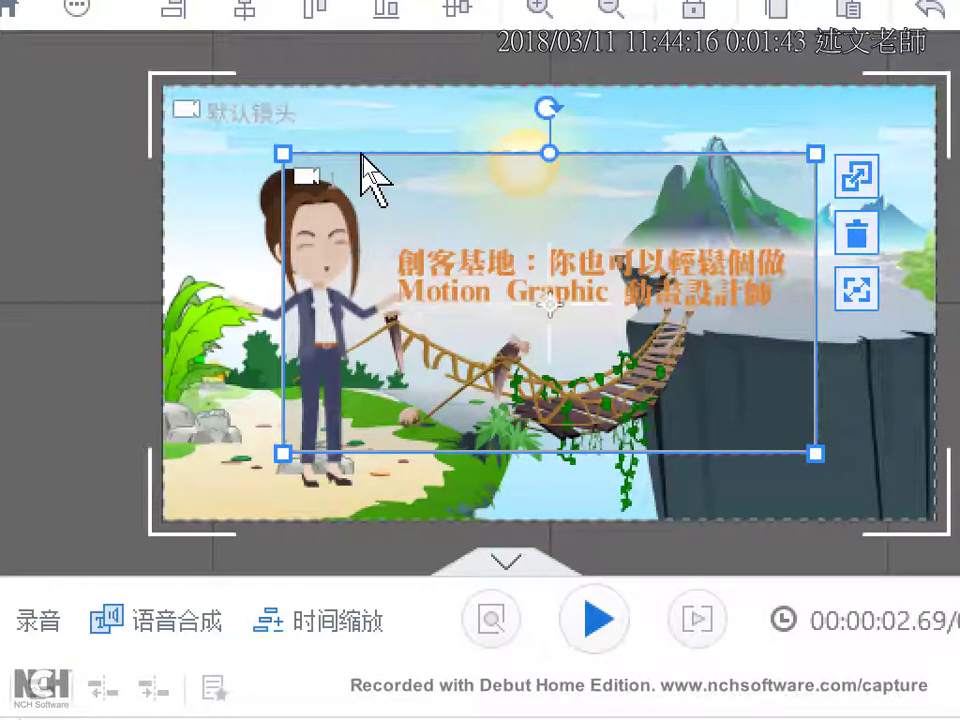
{"action": "left_click_drag", "start_coordinate": [285, 156], "coordinate": [358, 208]}
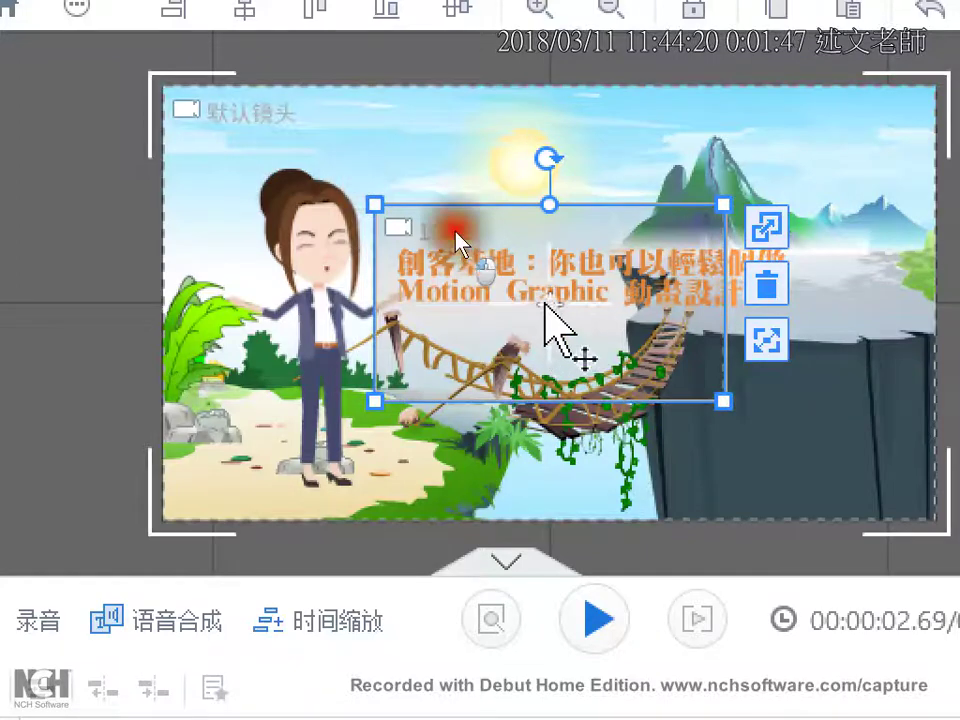
{"action": "left_click_drag", "start_coordinate": [583, 358], "coordinate": [450, 306]}
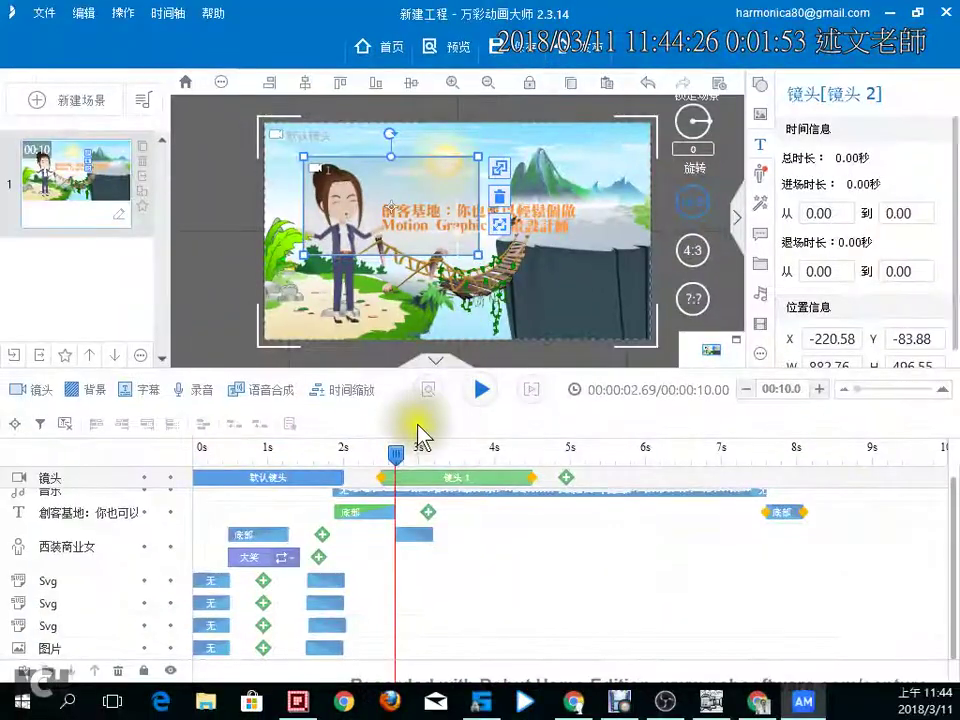
{"action": "left_click", "coordinate": [205, 453]}
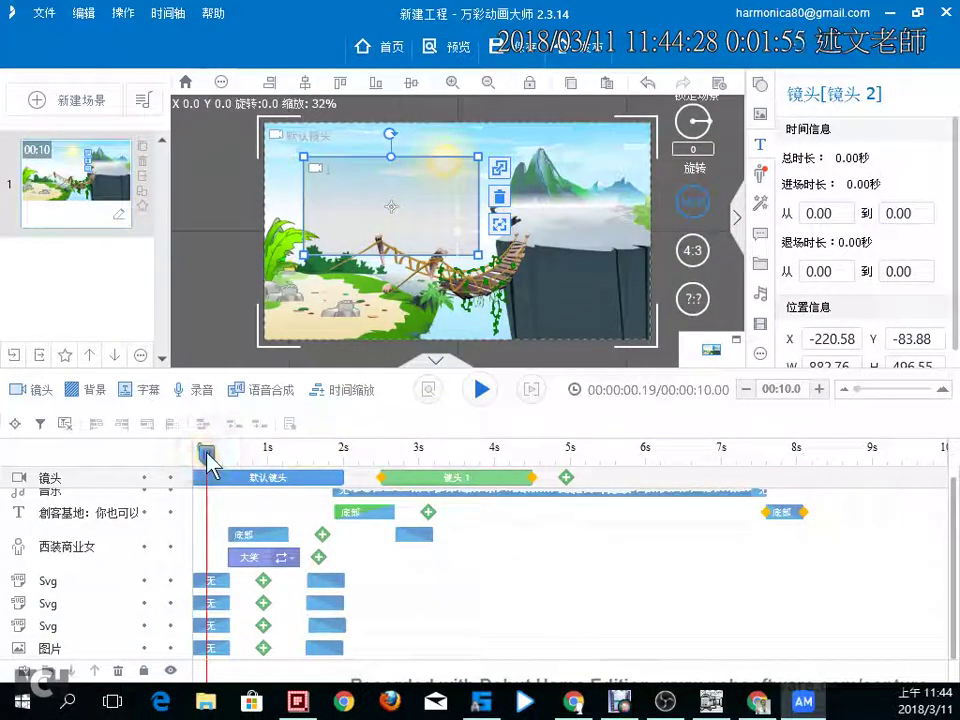
{"action": "left_click_drag", "start_coordinate": [218, 455], "coordinate": [490, 455]}
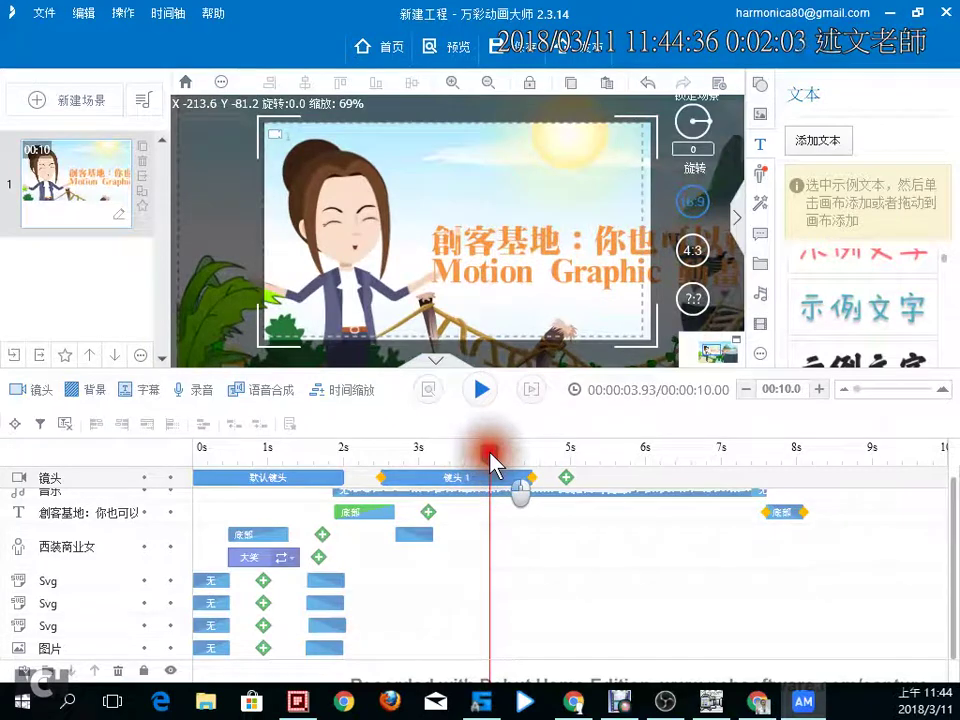
Delete the music track from the timeline
{"action": "left_click", "coordinate": [440, 479]}
{"action": "left_click", "coordinate": [437, 492]}
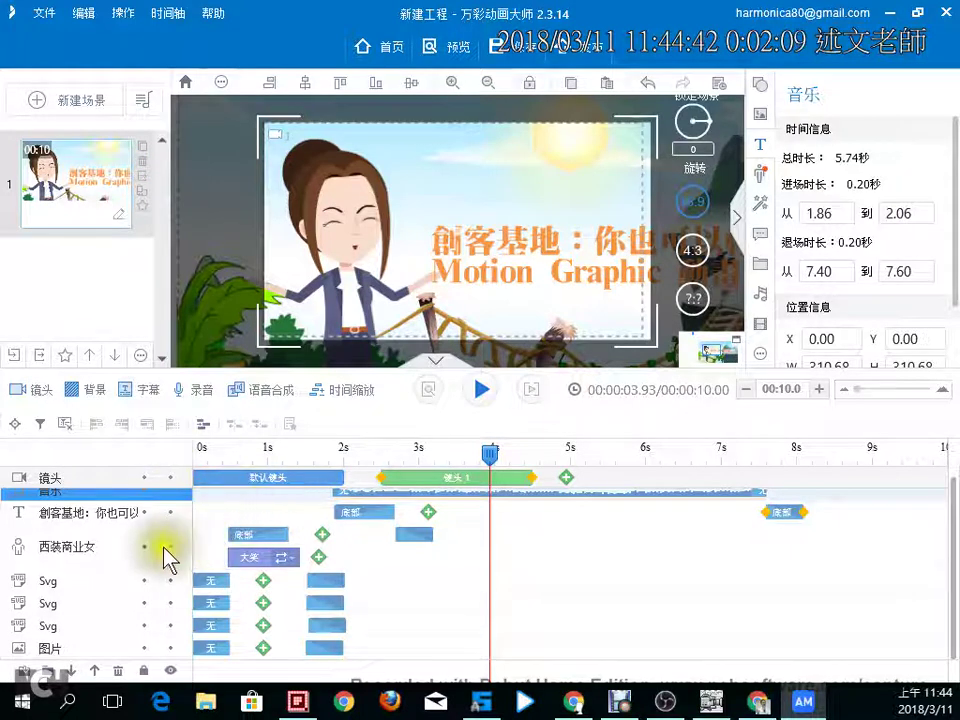
{"action": "left_click", "coordinate": [524, 494]}
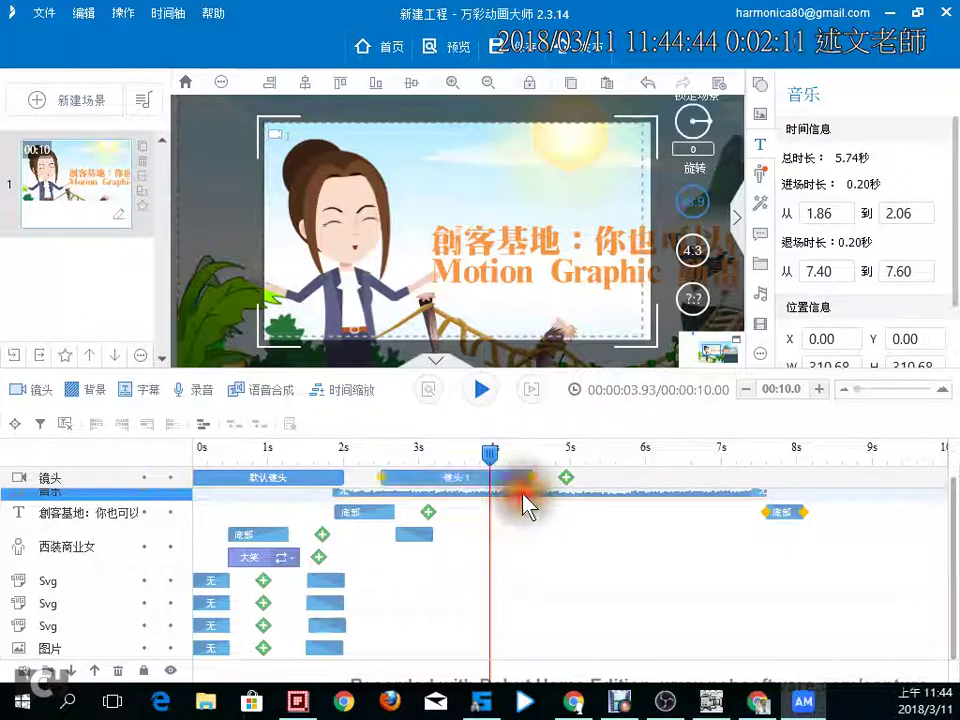
{"action": "key", "text": "Delete"}
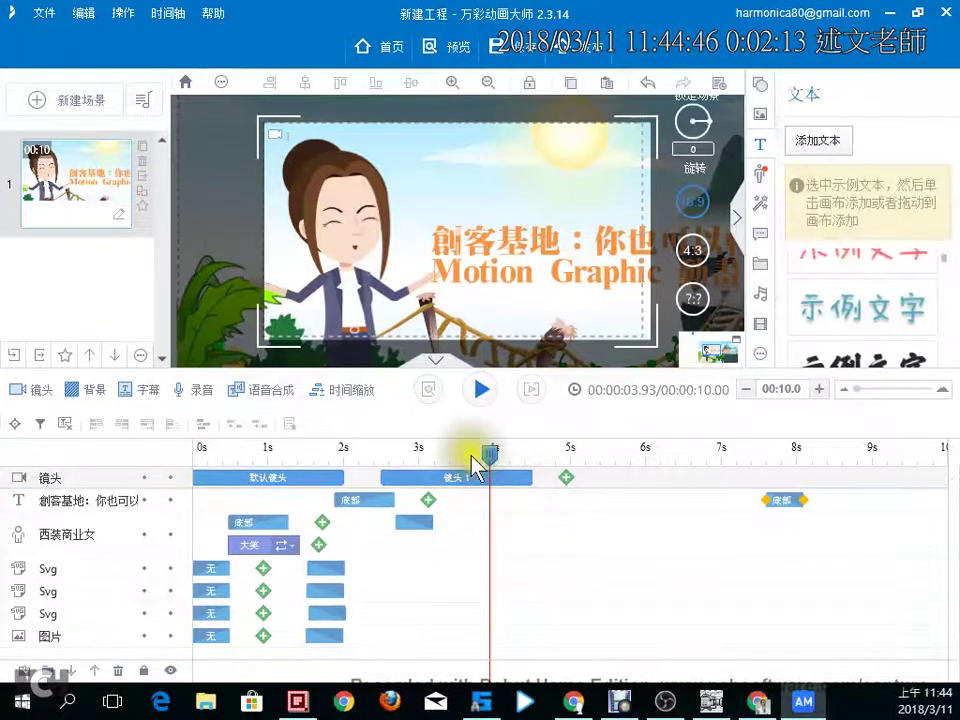
Scrub the timeline past the end of 镜头 1 to about 4.94 s to check its final framing
{"action": "mouse_move", "coordinate": [485, 456]}
{"action": "left_mouse_down"}
{"action": "mouse_move", "coordinate": [356, 465]}
{"action": "mouse_move", "coordinate": [504, 470]}
{"action": "left_mouse_up"}
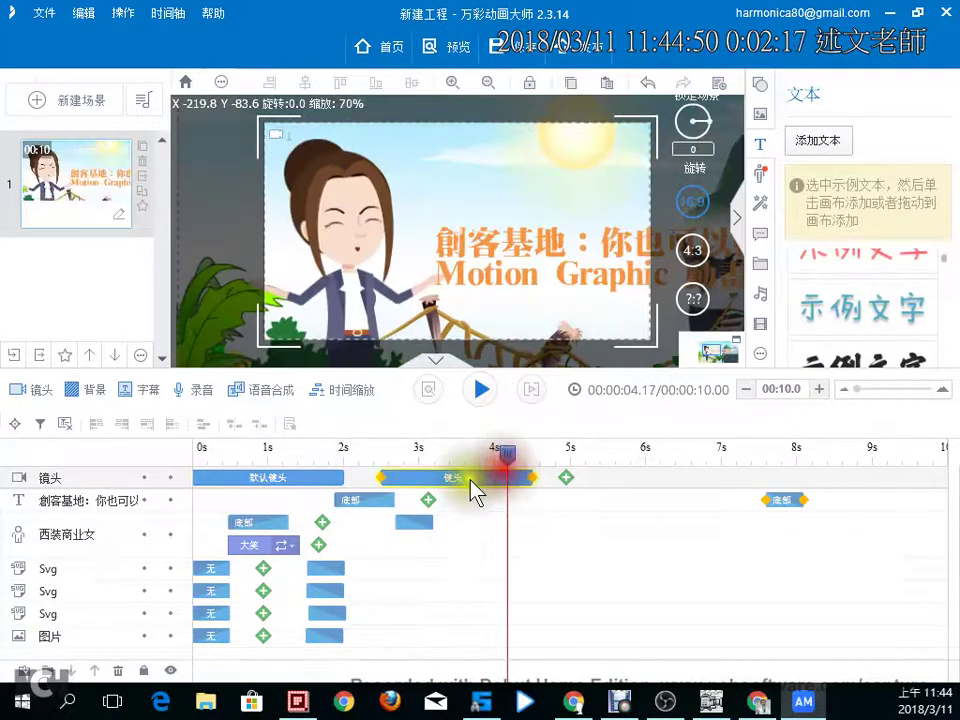
{"action": "right_click", "coordinate": [466, 476]}
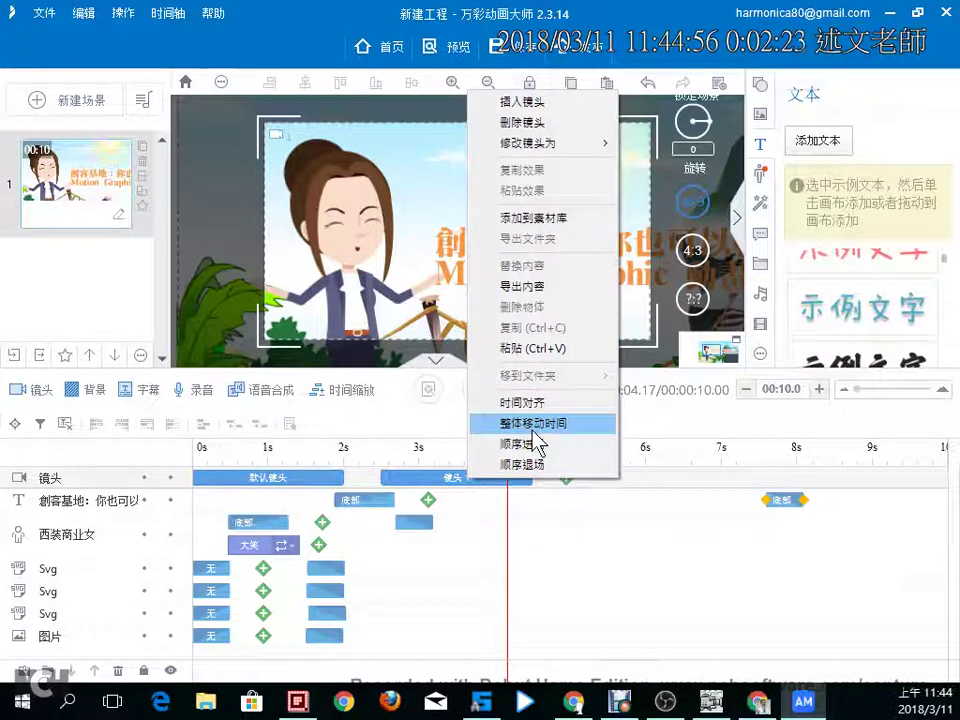
{"action": "left_click", "coordinate": [436, 475]}
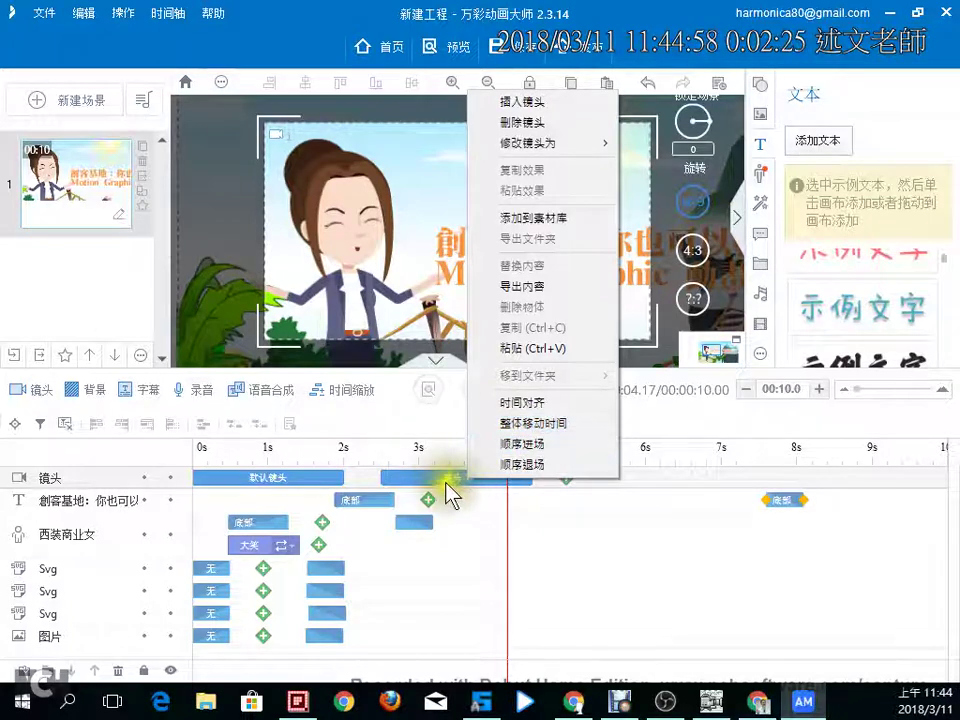
{"action": "left_click_drag", "start_coordinate": [507, 456], "coordinate": [566, 467]}
{"action": "left_click", "coordinate": [566, 470]}
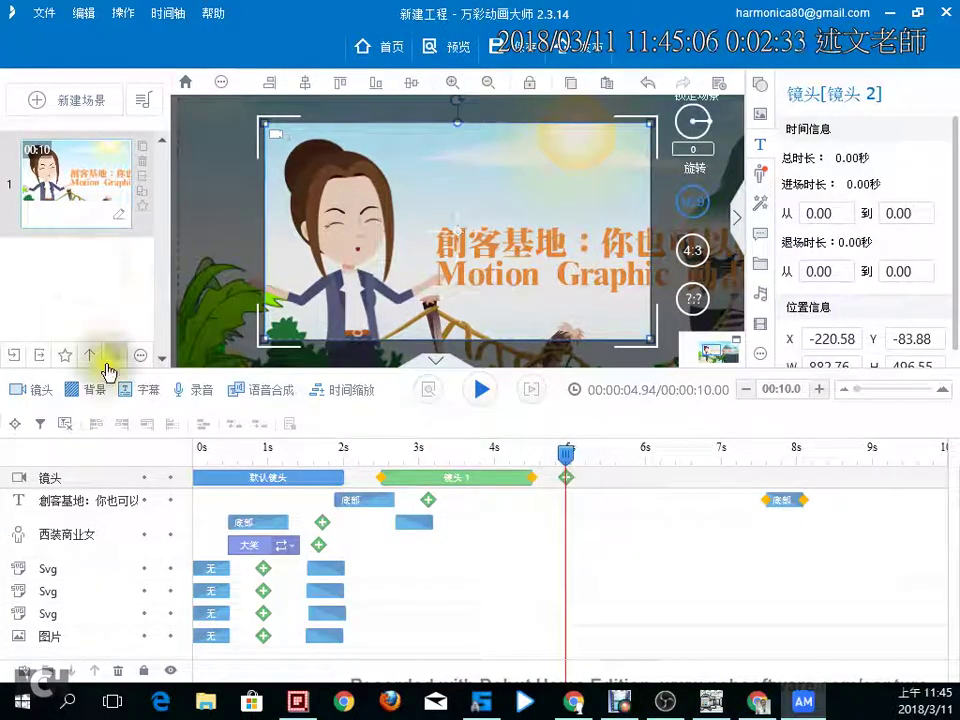
{"action": "mouse_move", "coordinate": [8, 436]}
{"action": "left_mouse_down"}
{"action": "mouse_move", "coordinate": [455, 585]}
{"action": "mouse_move", "coordinate": [950, 666]}
{"action": "left_mouse_up"}
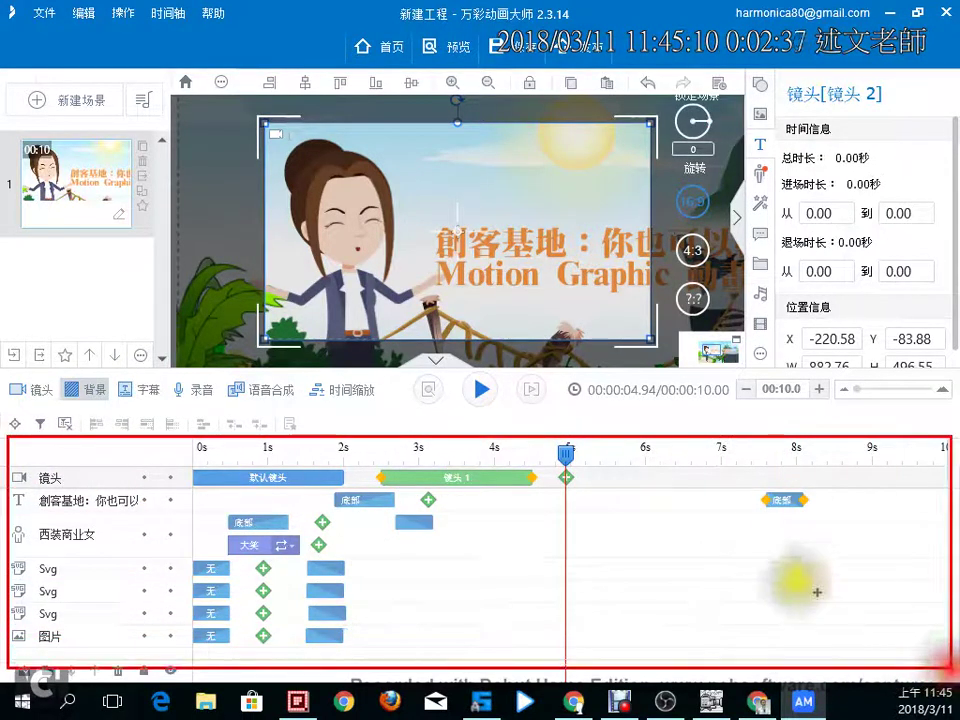
{"action": "mouse_move", "coordinate": [669, 448]}
{"action": "left_mouse_down"}
{"action": "mouse_move", "coordinate": [672, 457]}
{"action": "mouse_move", "coordinate": [702, 437]}
{"action": "left_mouse_up"}
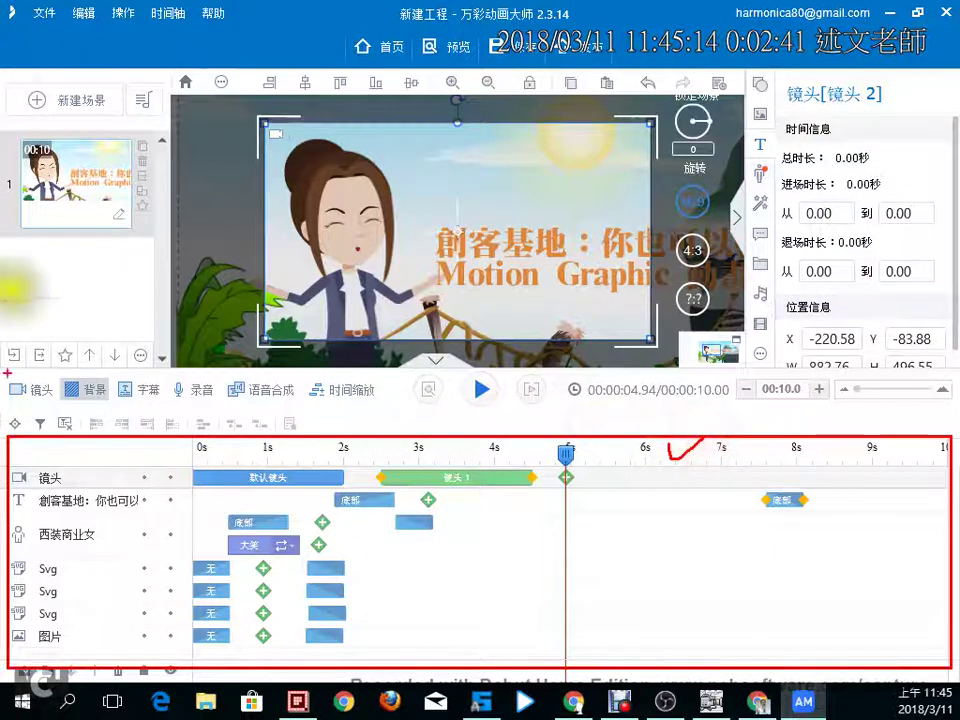
{"action": "left_click_drag", "start_coordinate": [60, 195], "coordinate": [163, 128]}
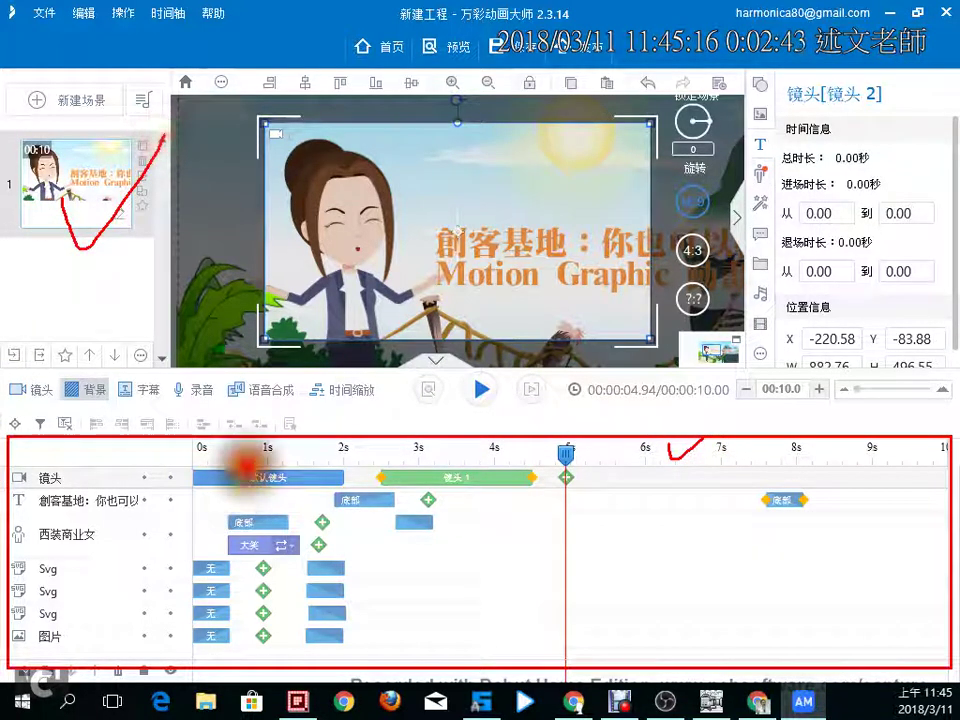
{"action": "left_click_drag", "start_coordinate": [250, 478], "coordinate": [303, 436]}
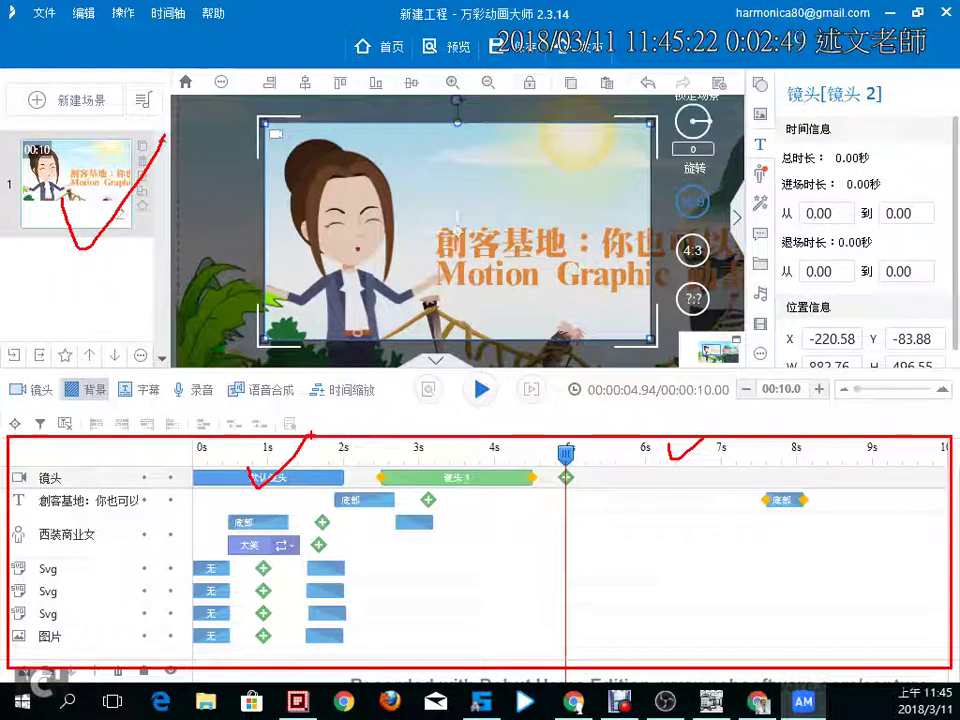
{"action": "left_click_drag", "start_coordinate": [586, 455], "coordinate": [590, 540]}
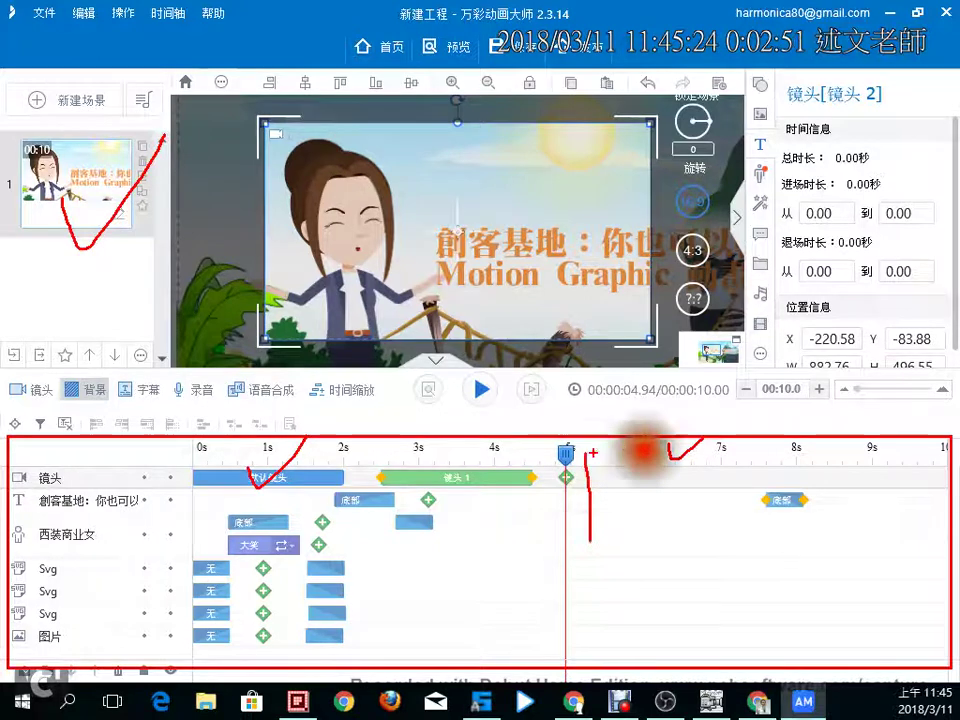
{"action": "mouse_move", "coordinate": [590, 455]}
{"action": "left_mouse_down"}
{"action": "mouse_move", "coordinate": [945, 448]}
{"action": "mouse_move", "coordinate": [935, 627]}
{"action": "mouse_move", "coordinate": [672, 627]}
{"action": "mouse_move", "coordinate": [688, 493]}
{"action": "left_mouse_up"}
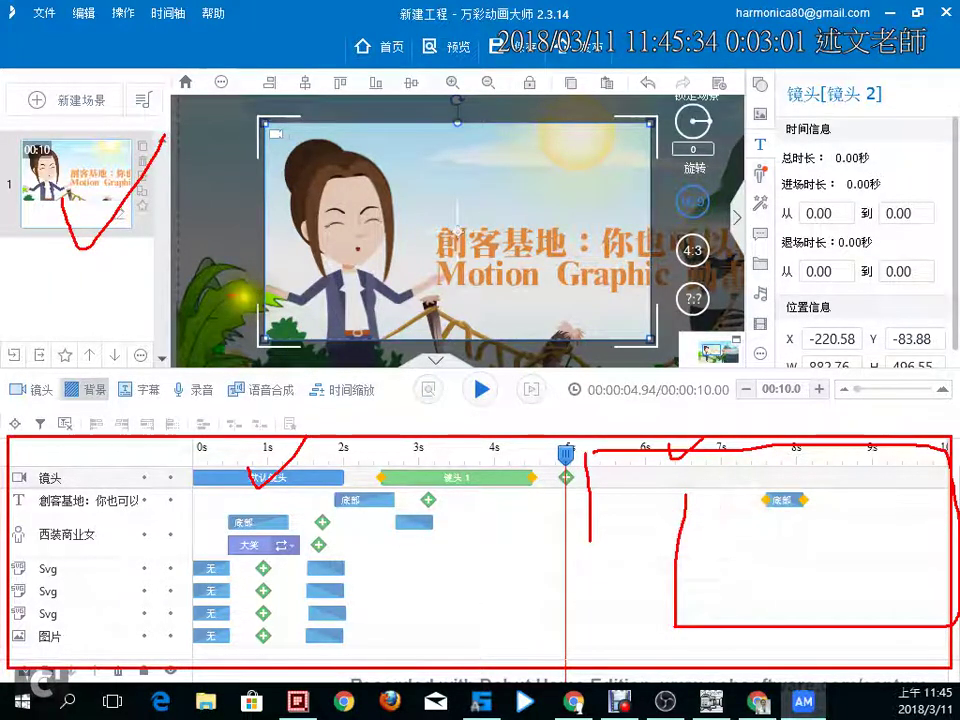
{"action": "left_click_drag", "start_coordinate": [45, 272], "coordinate": [48, 272]}
{"action": "mouse_move", "coordinate": [32, 258]}
{"action": "left_mouse_down"}
{"action": "mouse_move", "coordinate": [32, 284]}
{"action": "mouse_move", "coordinate": [57, 282]}
{"action": "left_mouse_up"}
{"action": "mouse_move", "coordinate": [59, 254]}
{"action": "left_mouse_down"}
{"action": "mouse_move", "coordinate": [71, 250]}
{"action": "mouse_move", "coordinate": [95, 288]}
{"action": "left_mouse_up"}
{"action": "mouse_move", "coordinate": [54, 292]}
{"action": "left_mouse_down"}
{"action": "mouse_move", "coordinate": [32, 310]}
{"action": "mouse_move", "coordinate": [82, 328]}
{"action": "mouse_move", "coordinate": [52, 320]}
{"action": "left_mouse_up"}
{"action": "left_click_drag", "start_coordinate": [82, 304], "coordinate": [64, 325]}
{"action": "left_click_drag", "start_coordinate": [158, 266], "coordinate": [159, 292]}
{"action": "left_click_drag", "start_coordinate": [159, 267], "coordinate": [195, 290]}
{"action": "left_click_drag", "start_coordinate": [160, 281], "coordinate": [195, 280]}
{"action": "left_click_drag", "start_coordinate": [159, 294], "coordinate": [218, 302]}
{"action": "left_click_drag", "start_coordinate": [160, 316], "coordinate": [163, 340]}
{"action": "left_click_drag", "start_coordinate": [162, 318], "coordinate": [202, 334]}
{"action": "mouse_move", "coordinate": [163, 340]}
{"action": "left_mouse_down"}
{"action": "mouse_move", "coordinate": [192, 339]}
{"action": "mouse_move", "coordinate": [186, 390]}
{"action": "left_mouse_up"}
{"action": "left_click_drag", "start_coordinate": [168, 360], "coordinate": [142, 368]}
{"action": "left_click_drag", "start_coordinate": [232, 362], "coordinate": [262, 394]}
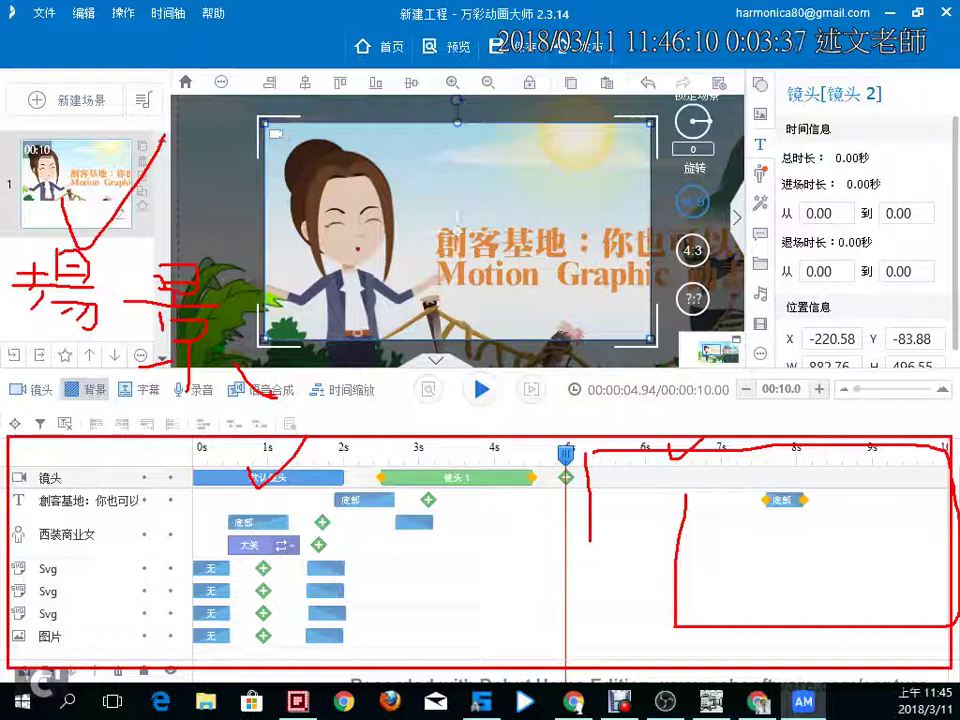
{"action": "key", "text": "Escape"}
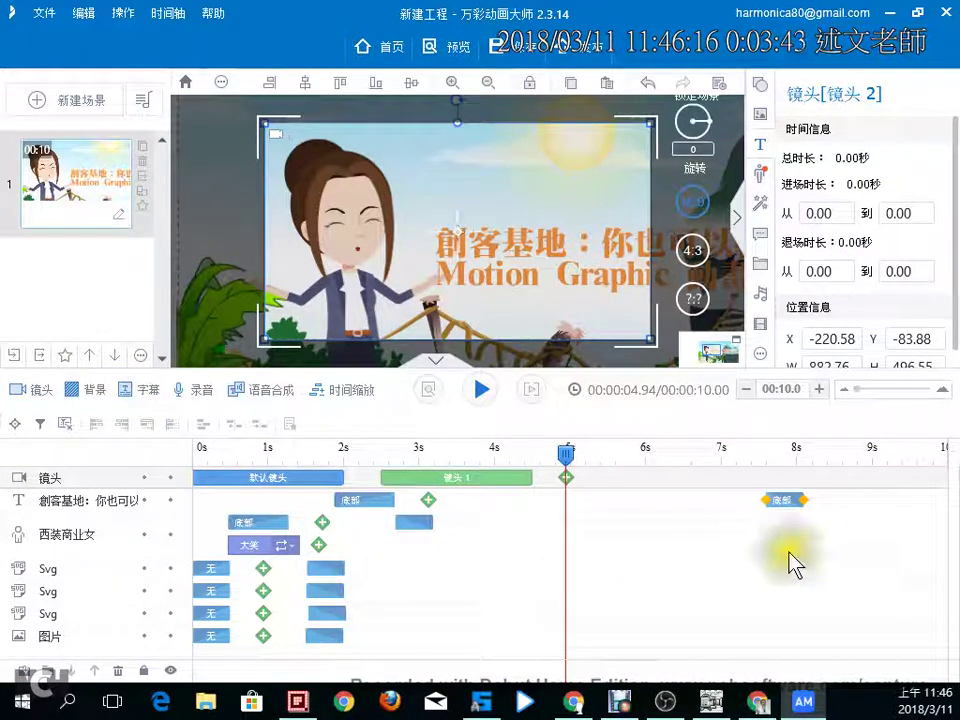
Scrub the timeline to about 7.90 s and back to about 3.55 s to review the title's exit and the 镜头 1 zoom
{"action": "left_click", "coordinate": [570, 456]}
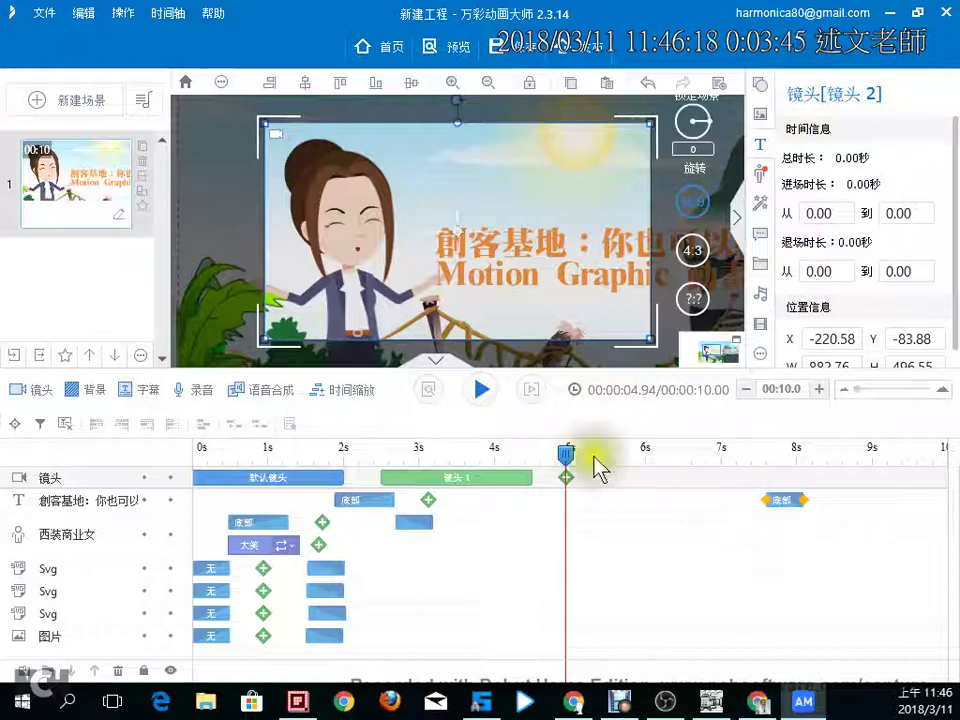
{"action": "left_click_drag", "start_coordinate": [570, 458], "coordinate": [796, 492]}
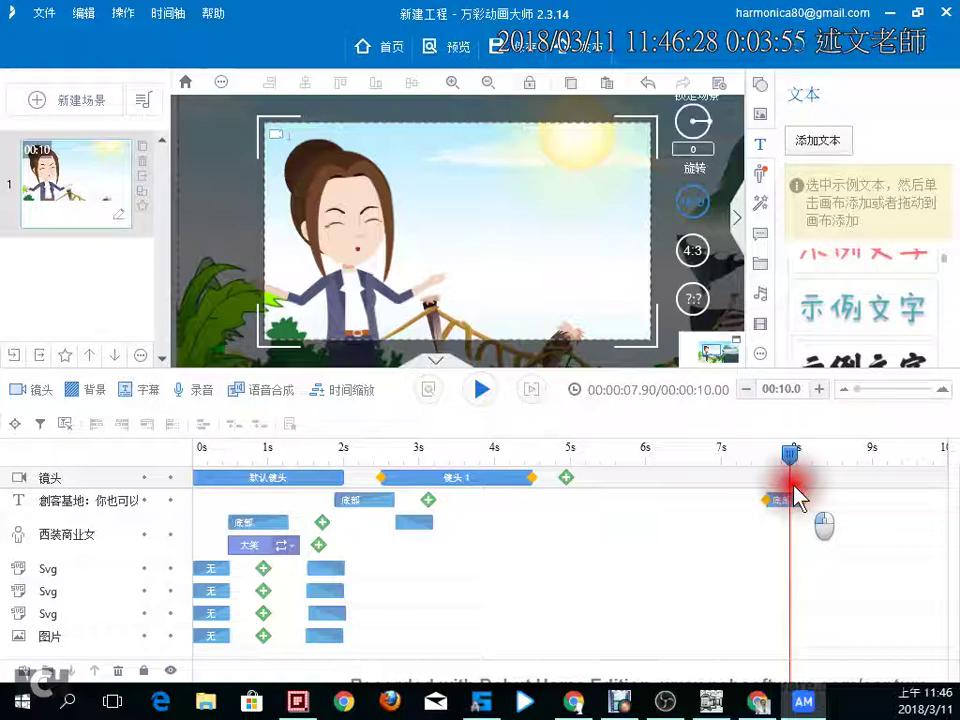
{"action": "left_click", "coordinate": [794, 487]}
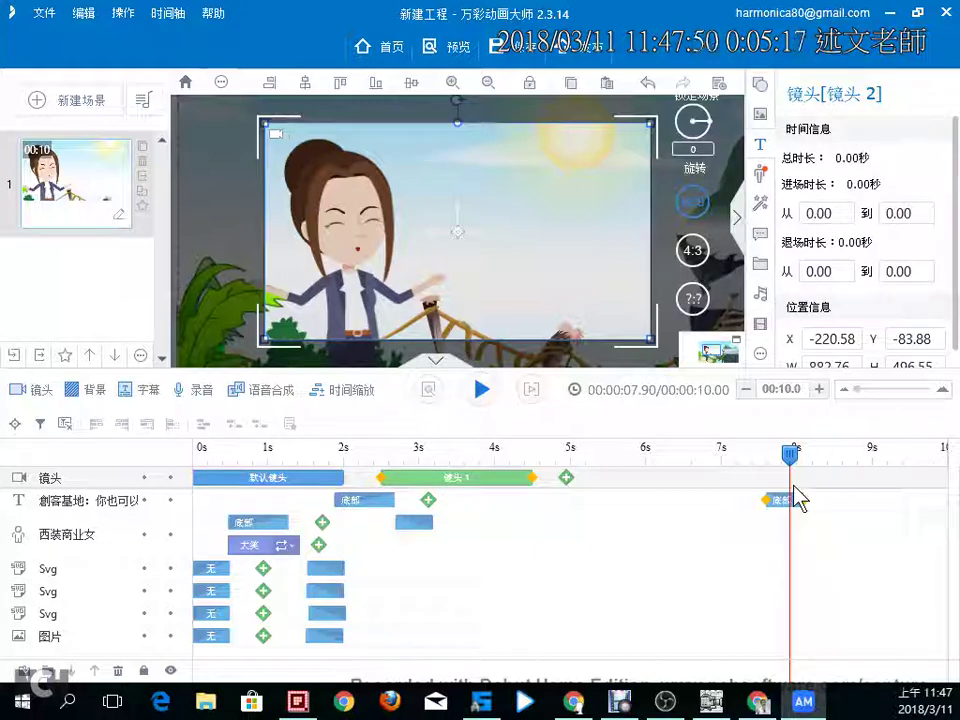
{"action": "left_click", "coordinate": [772, 497]}
{"action": "left_click", "coordinate": [467, 461]}
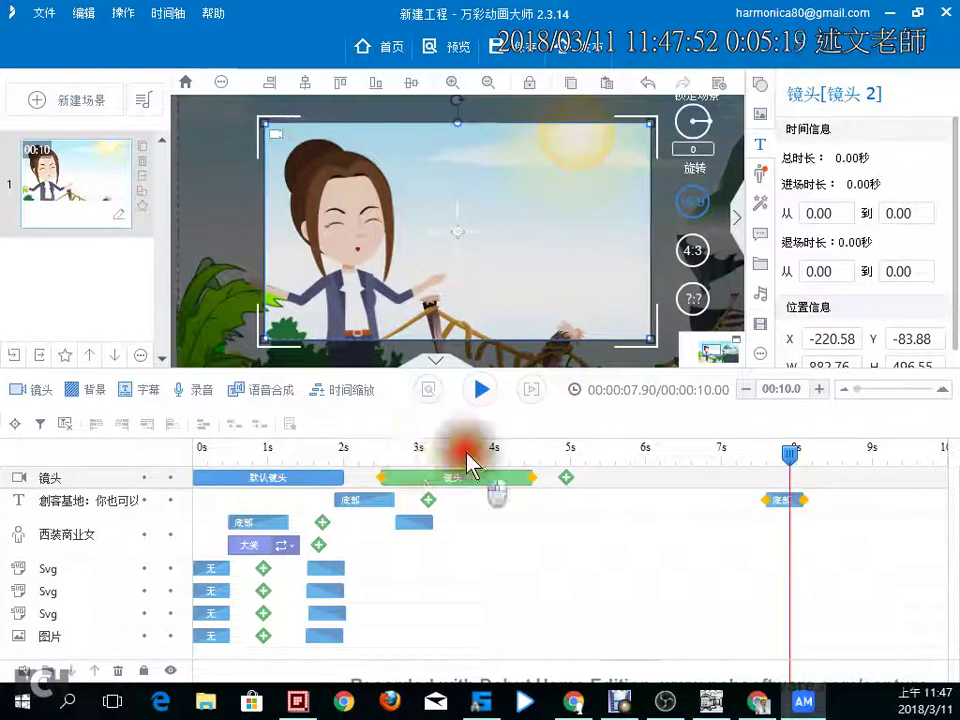
{"action": "left_click_drag", "start_coordinate": [450, 454], "coordinate": [502, 466]}
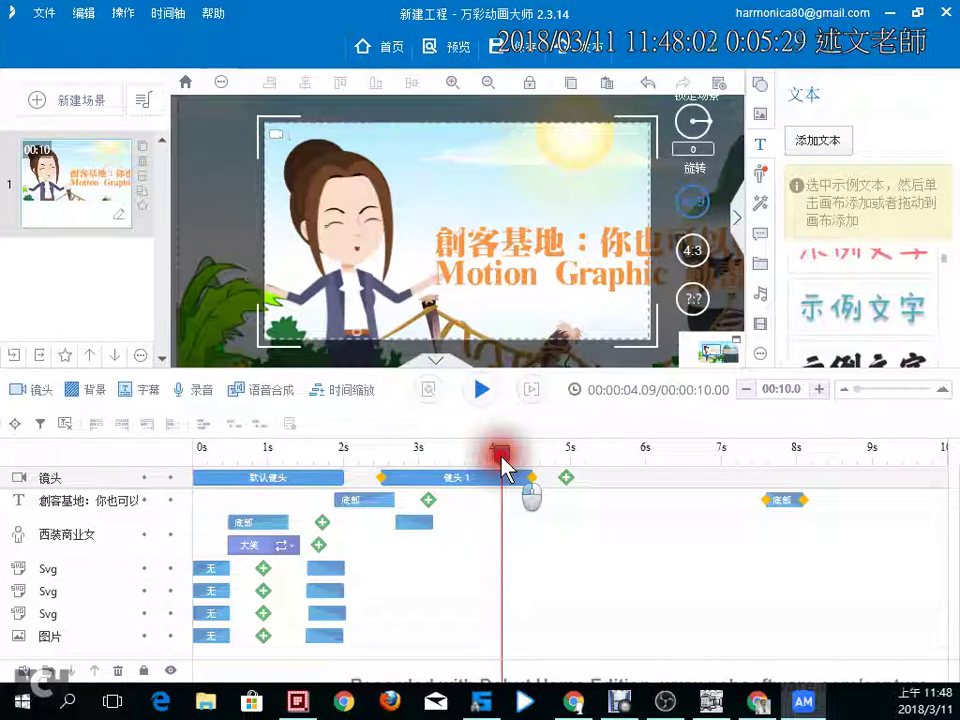
{"action": "left_click_drag", "start_coordinate": [501, 456], "coordinate": [458, 452]}
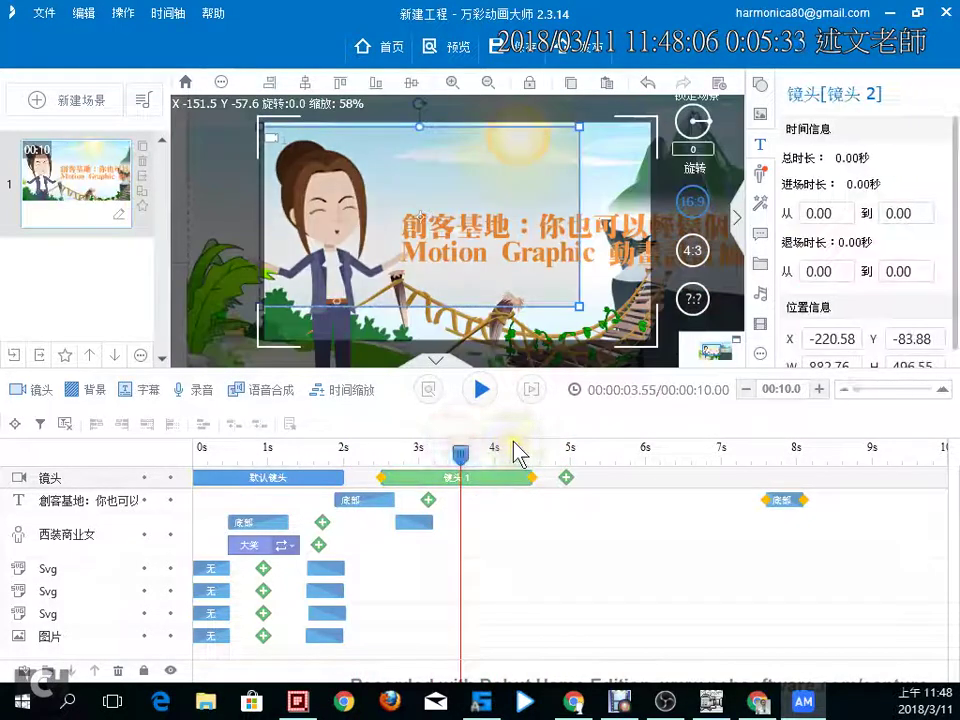